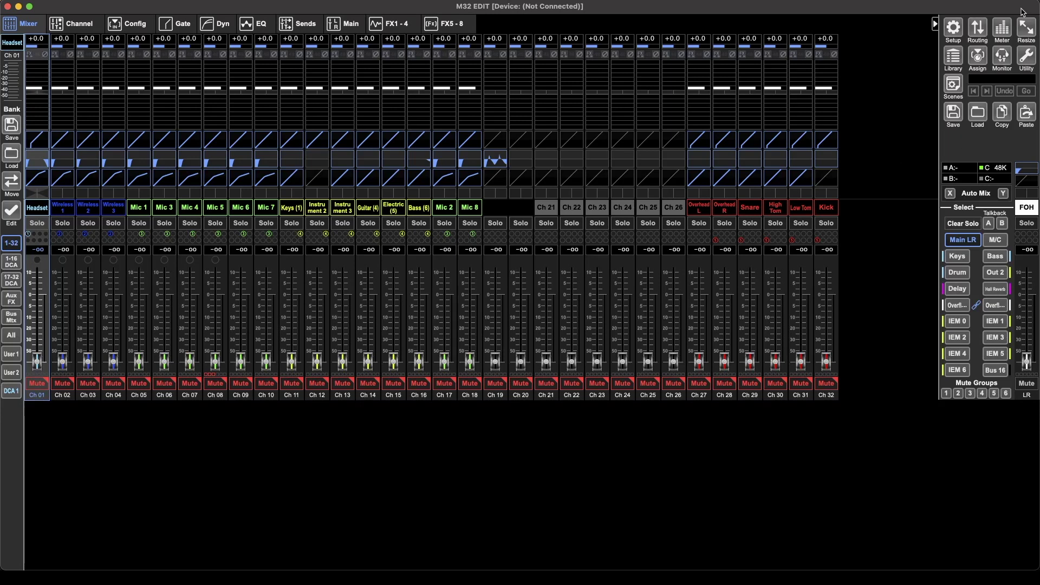
# Inspect the Set A assign controls, toggling the Aux5 ON assignment on and off, then close it.
pyautogui.click(981, 58)
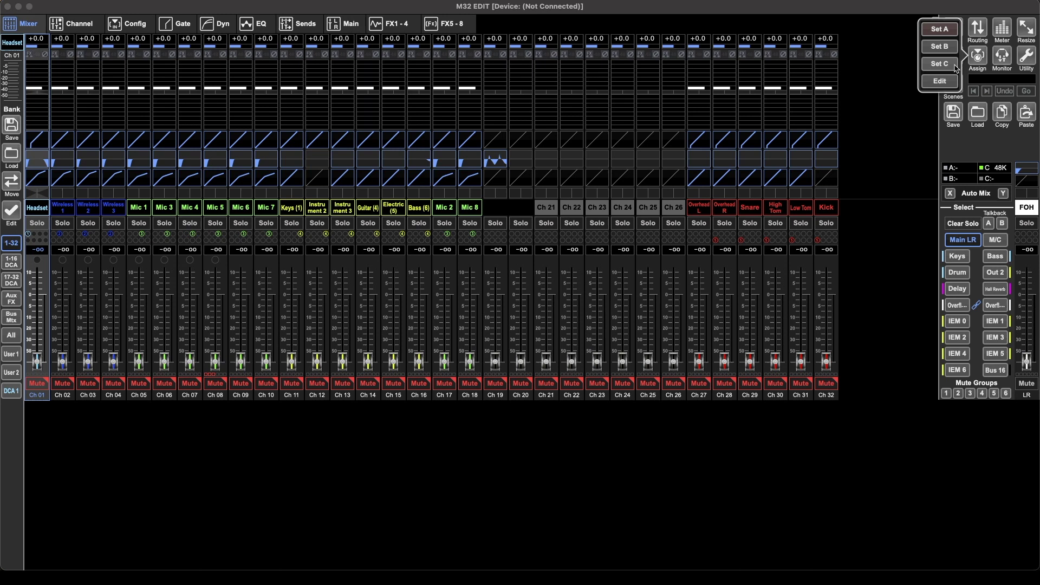
pyautogui.click(939, 29)
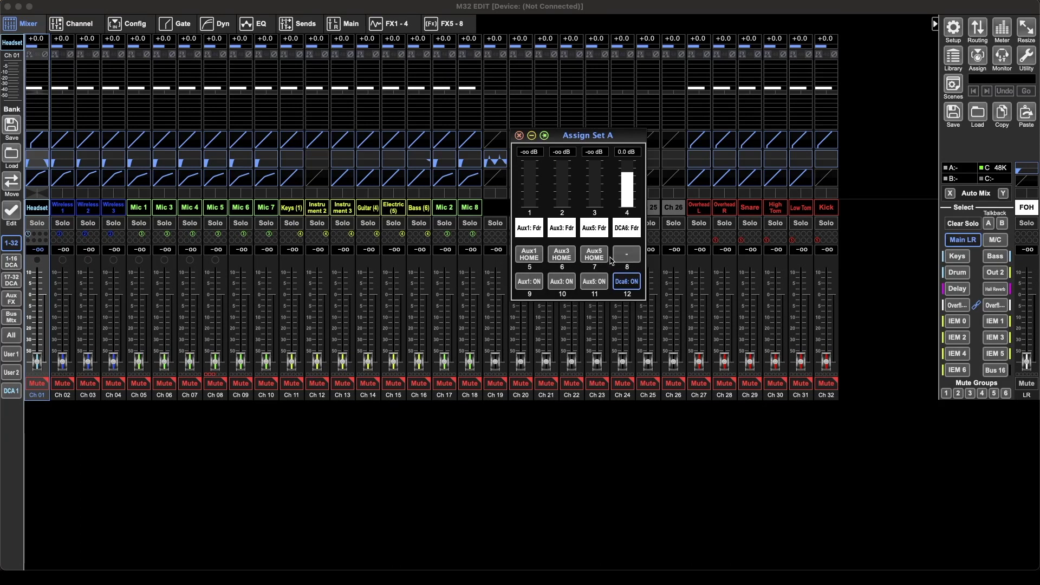
pyautogui.click(593, 282)
pyautogui.click(594, 283)
pyautogui.moveTo(536, 162)
pyautogui.click(519, 136)
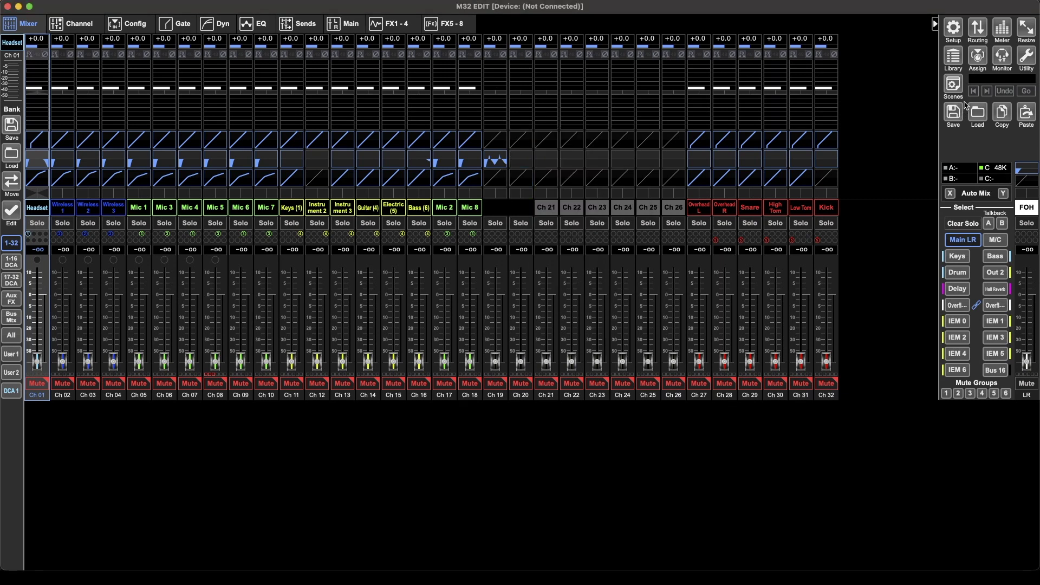
# Pop out the Bus 1-8 mixer window over the channel strips, close it, and reopen the utility list.
pyautogui.click(1026, 61)
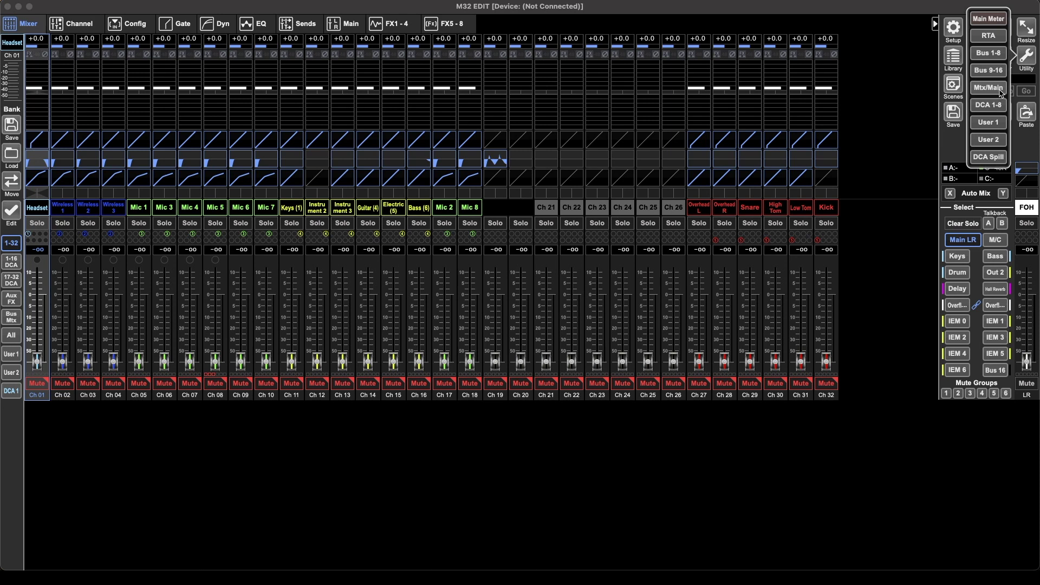
pyautogui.click(998, 54)
pyautogui.moveTo(897, 76); pyautogui.dragTo(751, 126)
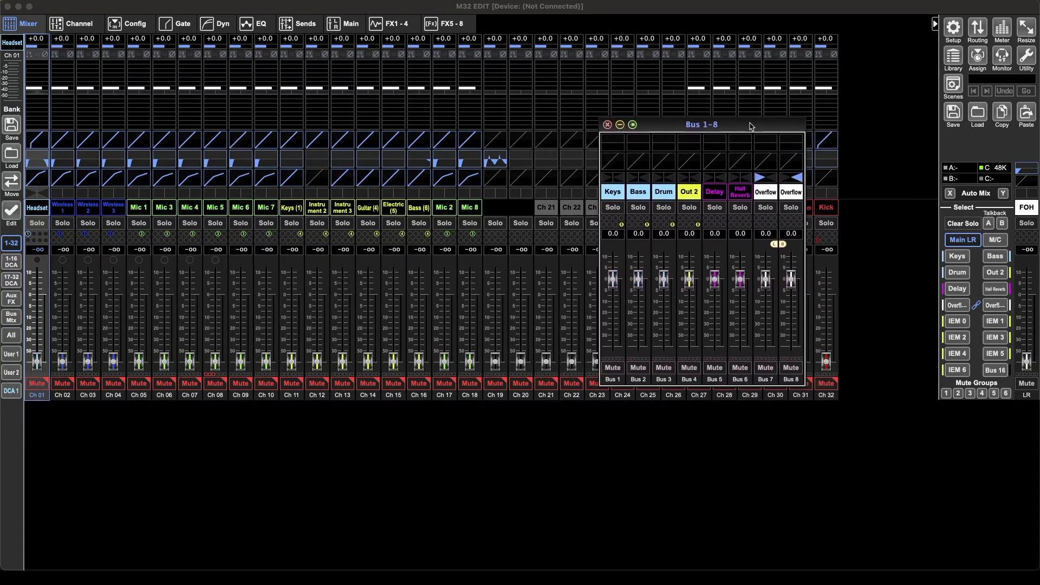
pyautogui.click(608, 125)
pyautogui.click(1023, 59)
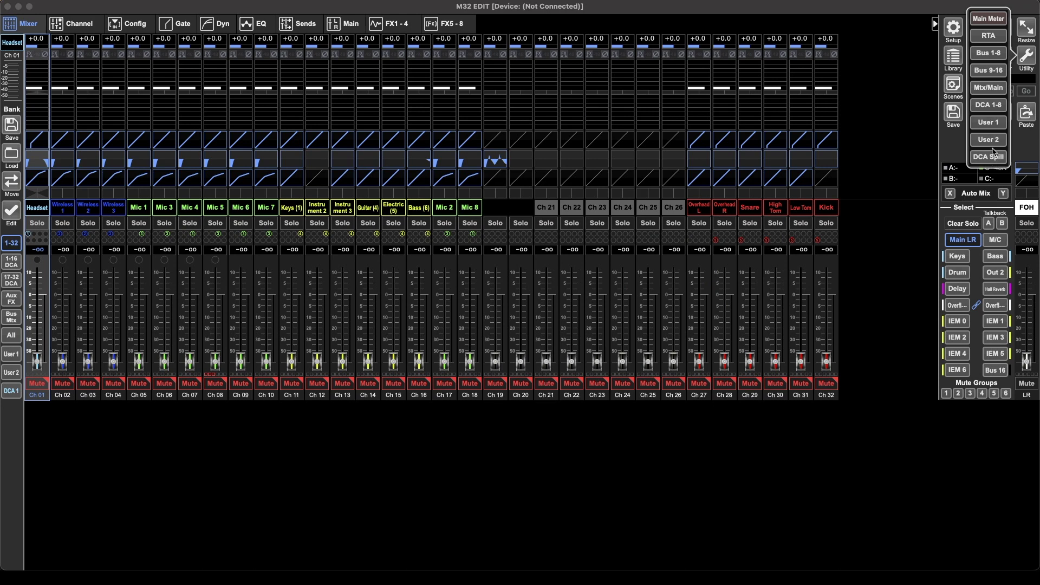
# Select the User 1 bank and add Headset plus Wireless 1, 2 and 3 to it.
pyautogui.click(870, 231)
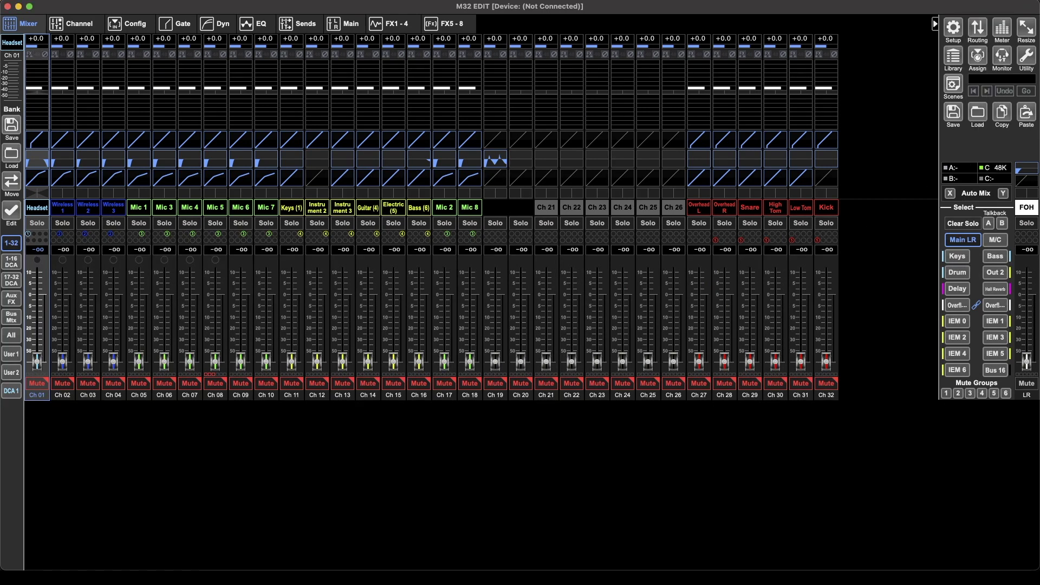
pyautogui.click(13, 359)
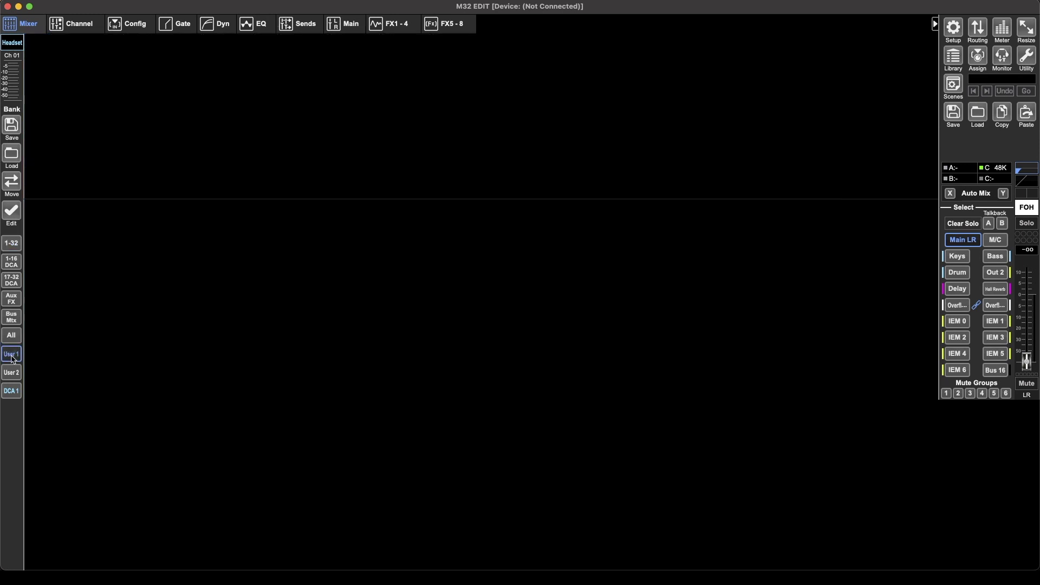
pyautogui.click(16, 372)
pyautogui.click(15, 356)
pyautogui.click(13, 218)
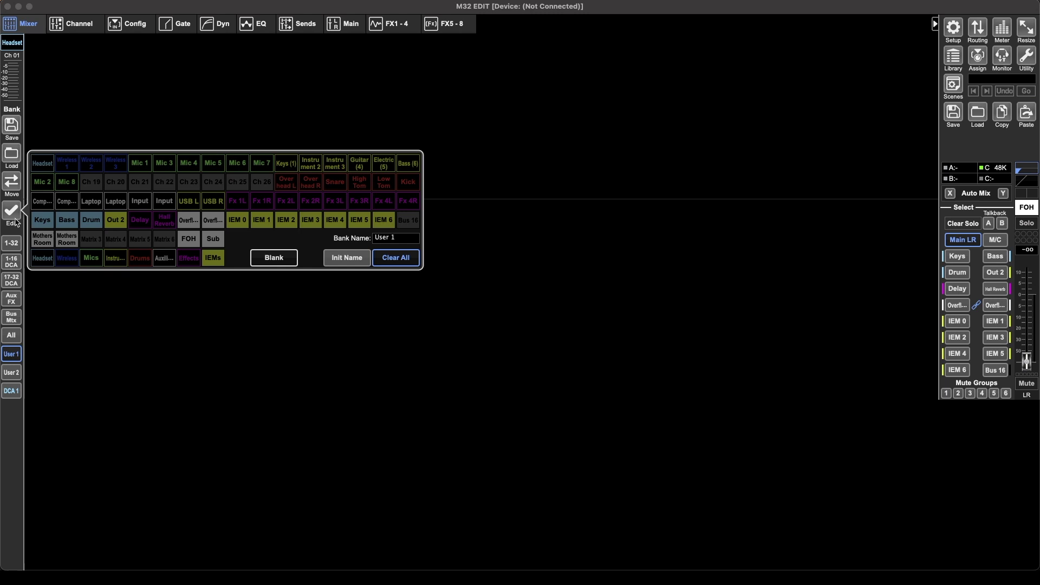
pyautogui.click(48, 171)
pyautogui.click(67, 166)
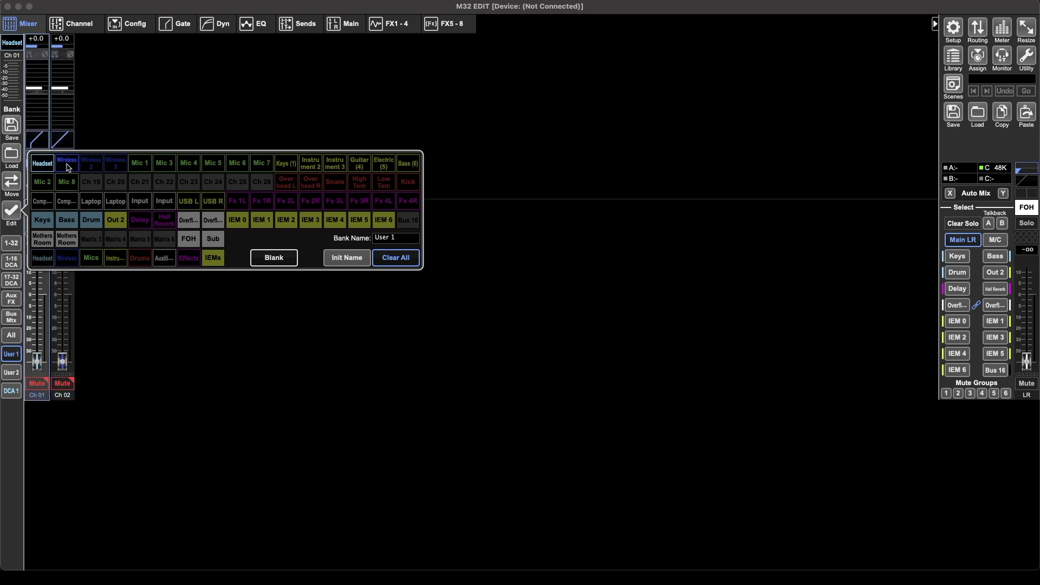
pyautogui.click(90, 164)
pyautogui.click(110, 167)
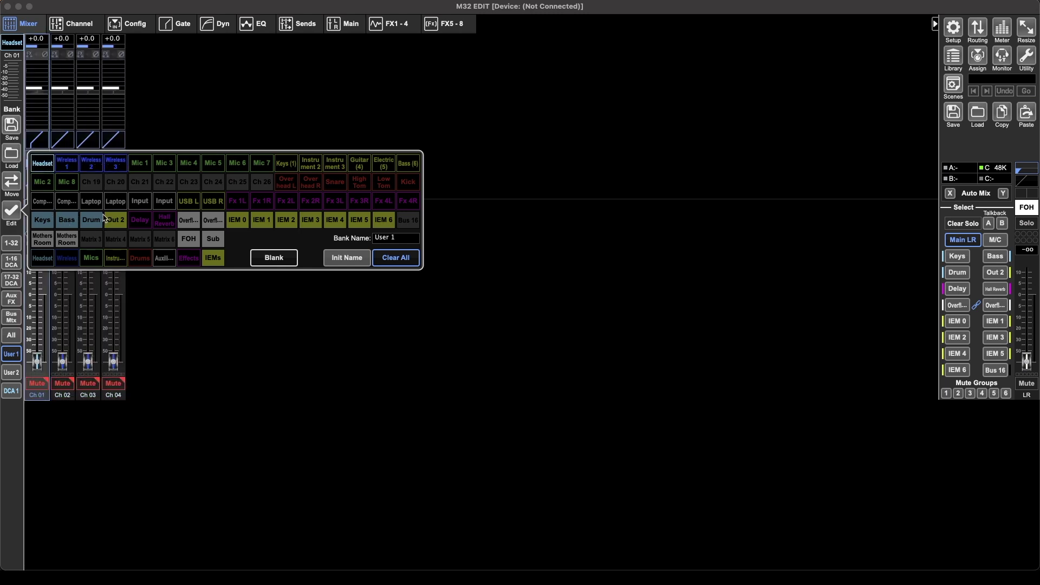
# Add the Comp, Laptop and Input pairs as Aux 1–6, then close the bank editor.
pyautogui.click(51, 202)
pyautogui.click(66, 201)
pyautogui.click(91, 201)
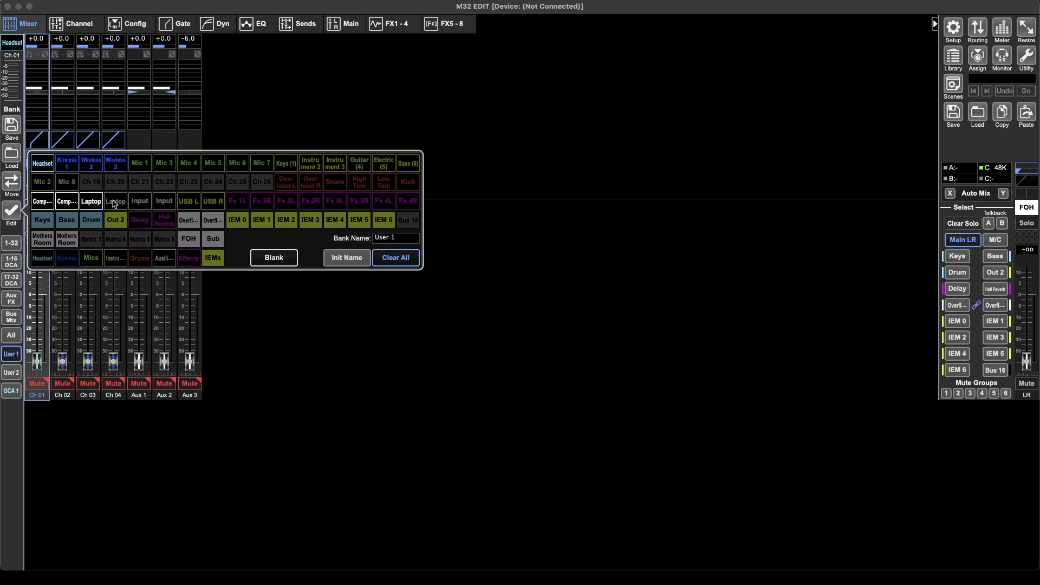
pyautogui.click(115, 201)
pyautogui.click(140, 202)
pyautogui.click(165, 201)
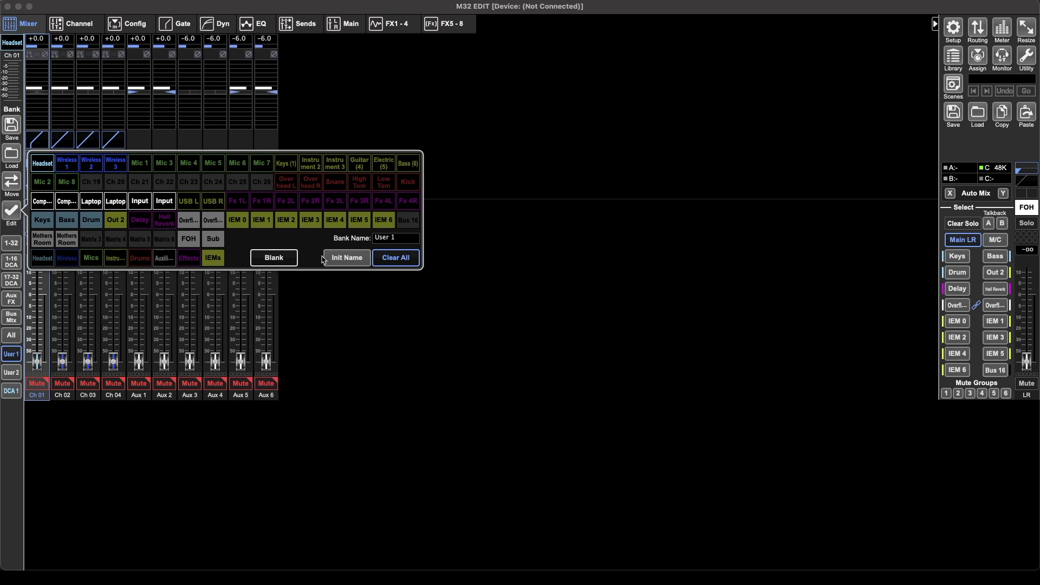
pyautogui.click(330, 288)
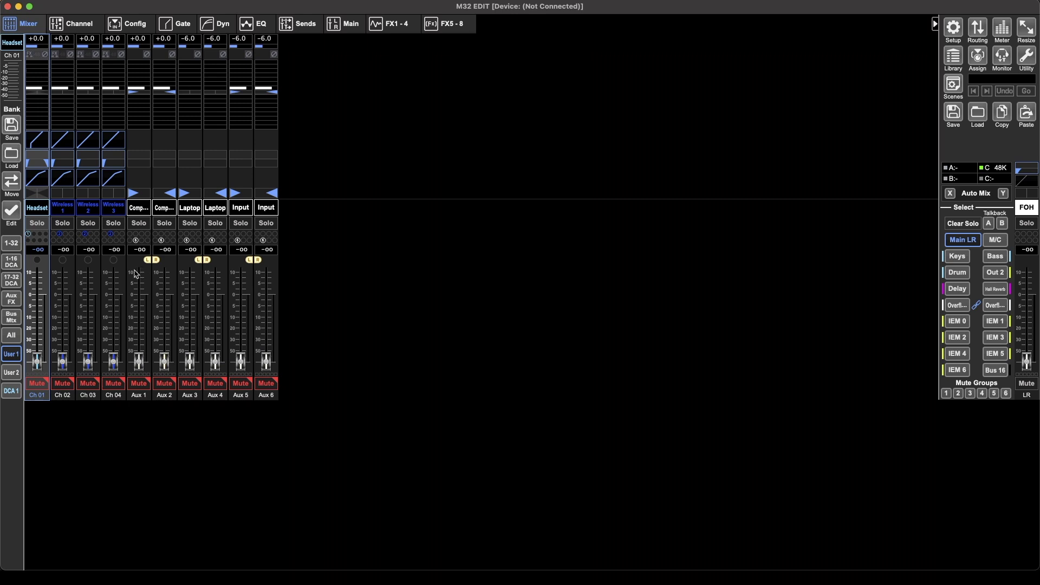
# Flip between the User 2 and User 1 banks, then show the DCA 1 bank.
pyautogui.click(11, 375)
pyautogui.click(11, 354)
pyautogui.click(14, 376)
pyautogui.click(11, 354)
pyautogui.click(13, 390)
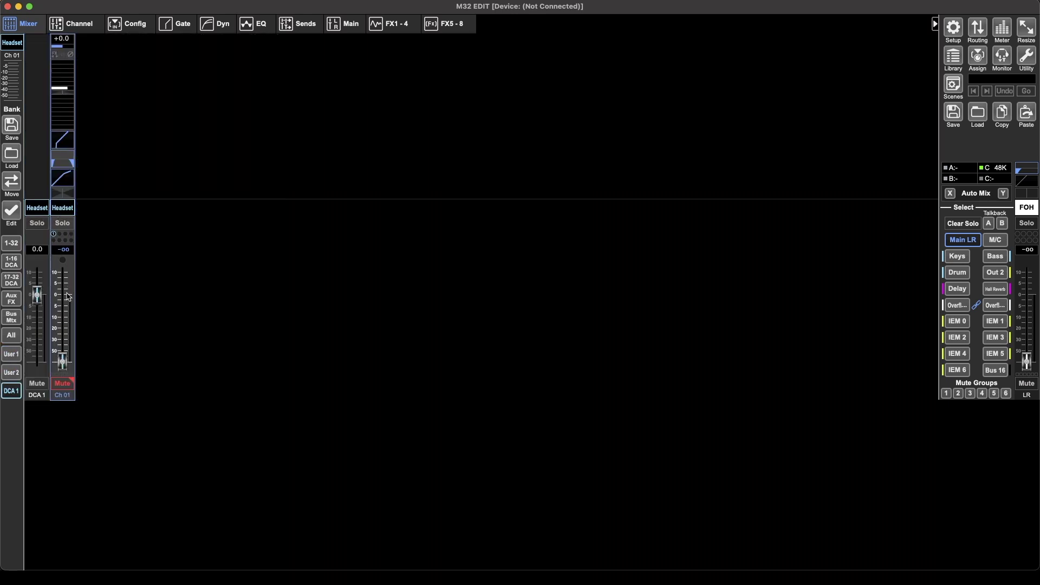
# Show the DCA 5, DCA 7 and DCA 8 banks, then return to channels 1–32.
pyautogui.click(11, 390)
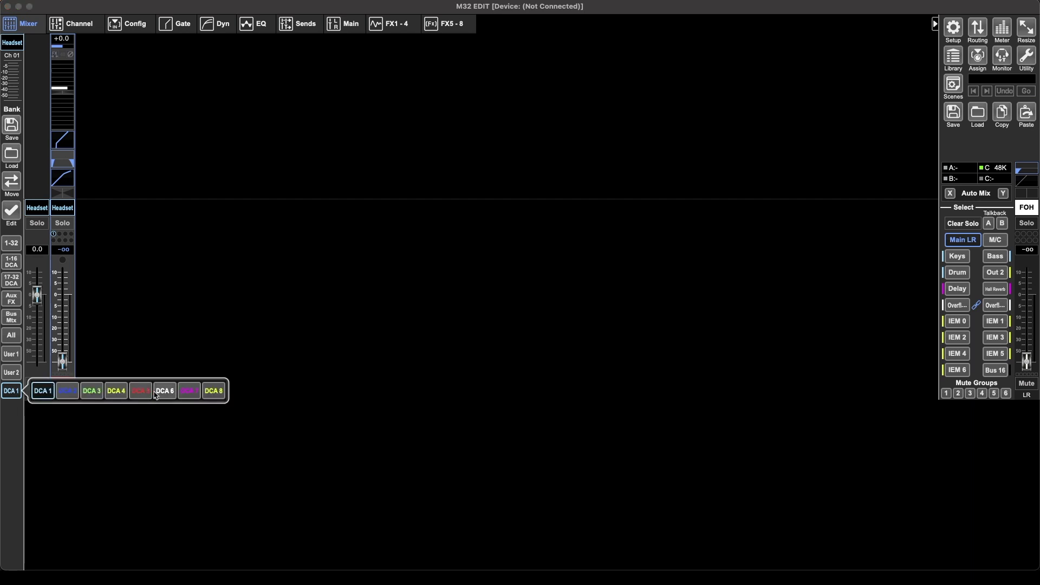
pyautogui.click(136, 393)
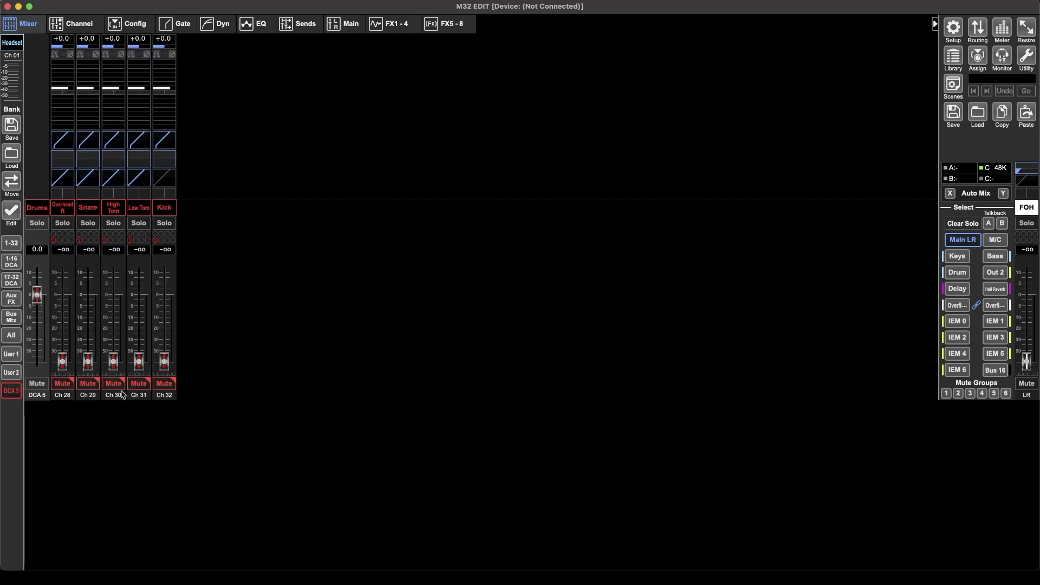
pyautogui.click(11, 391)
pyautogui.click(189, 390)
pyautogui.click(12, 391)
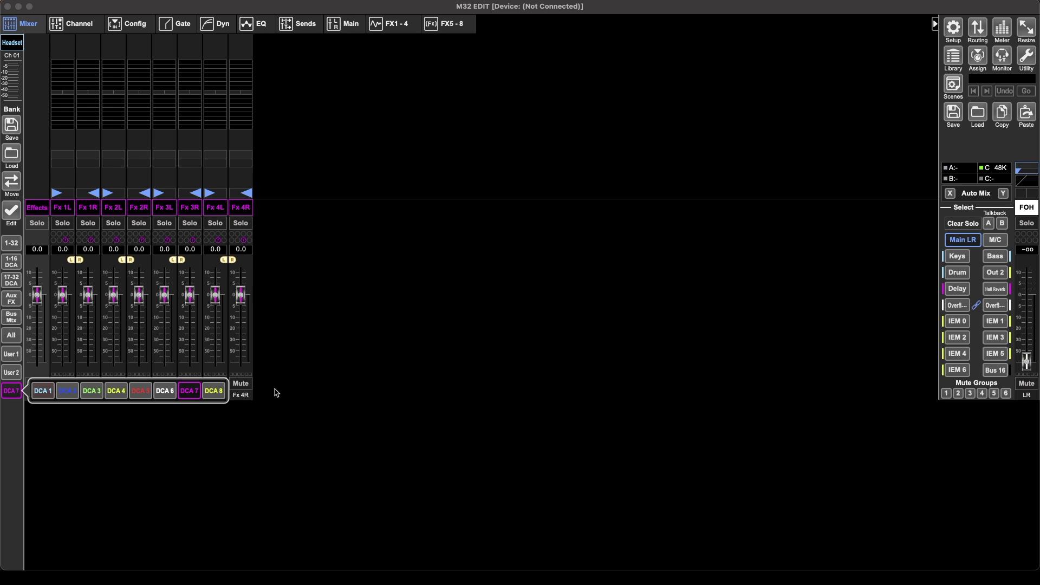
pyautogui.click(217, 392)
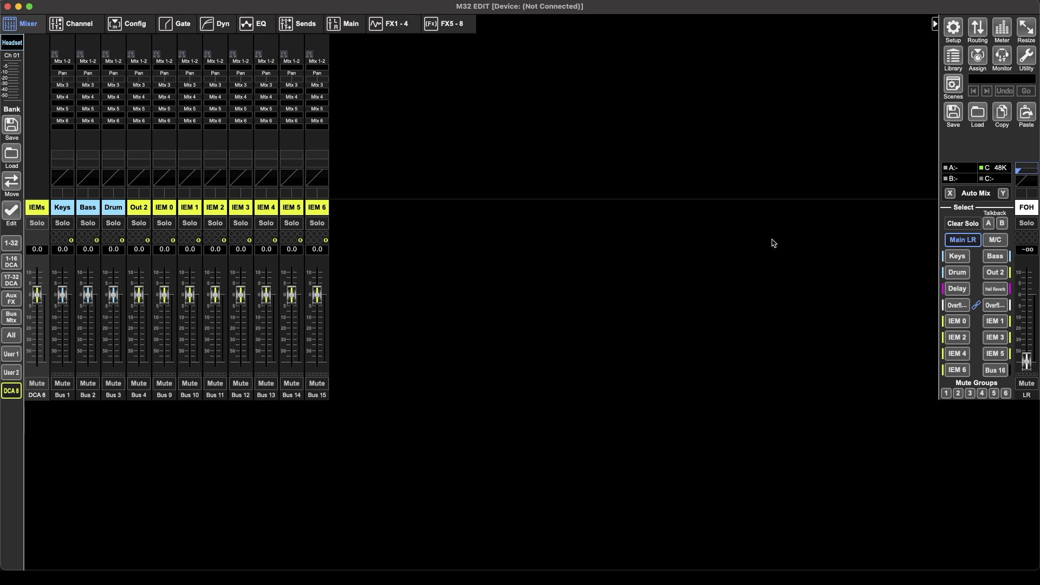
pyautogui.click(13, 243)
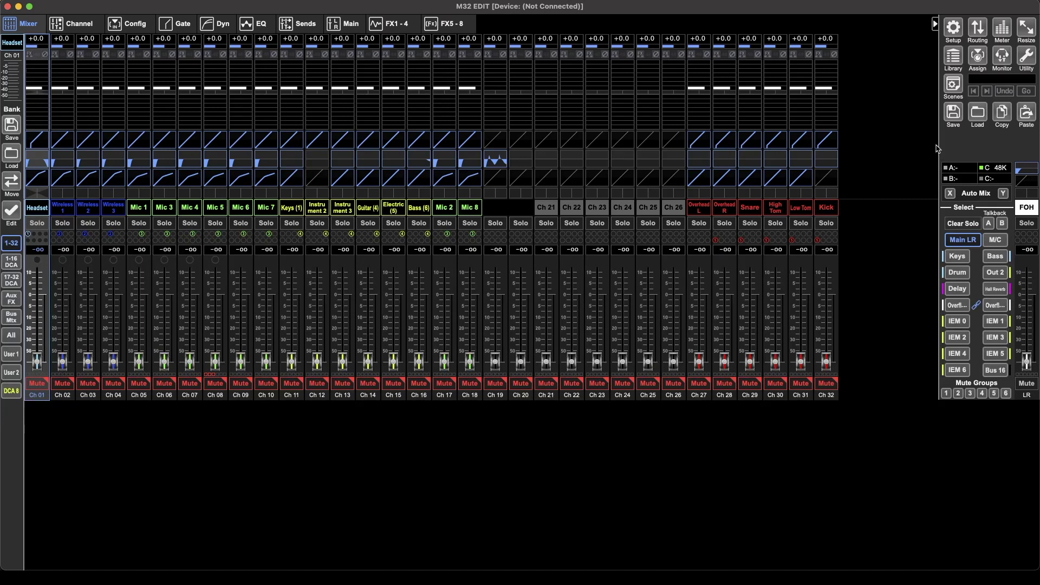
# Open Show Control on the Scenes tab and scroll the scene list down and back up.
pyautogui.click(954, 94)
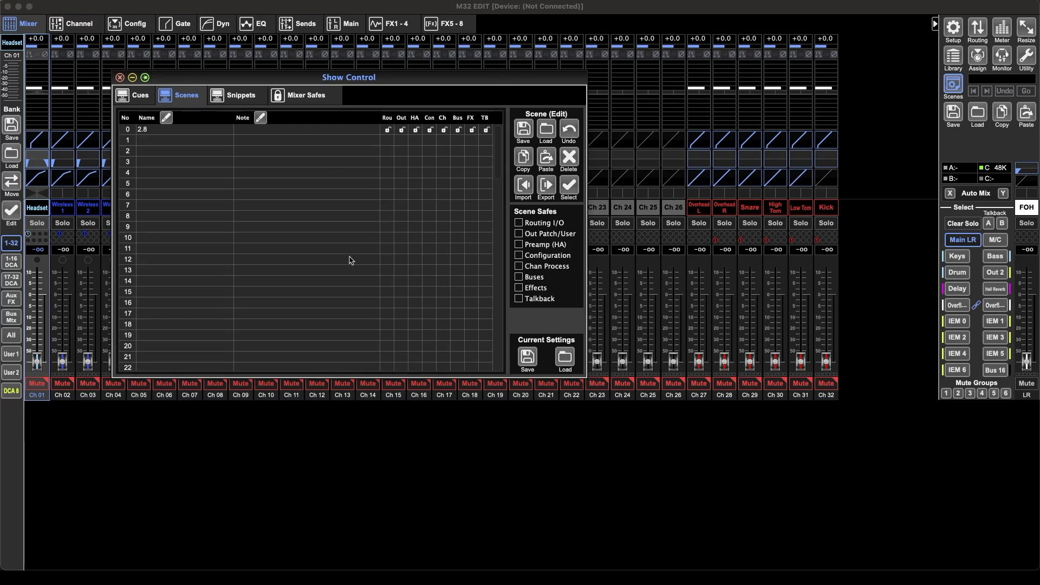
pyautogui.scroll(-20, 257, 293)
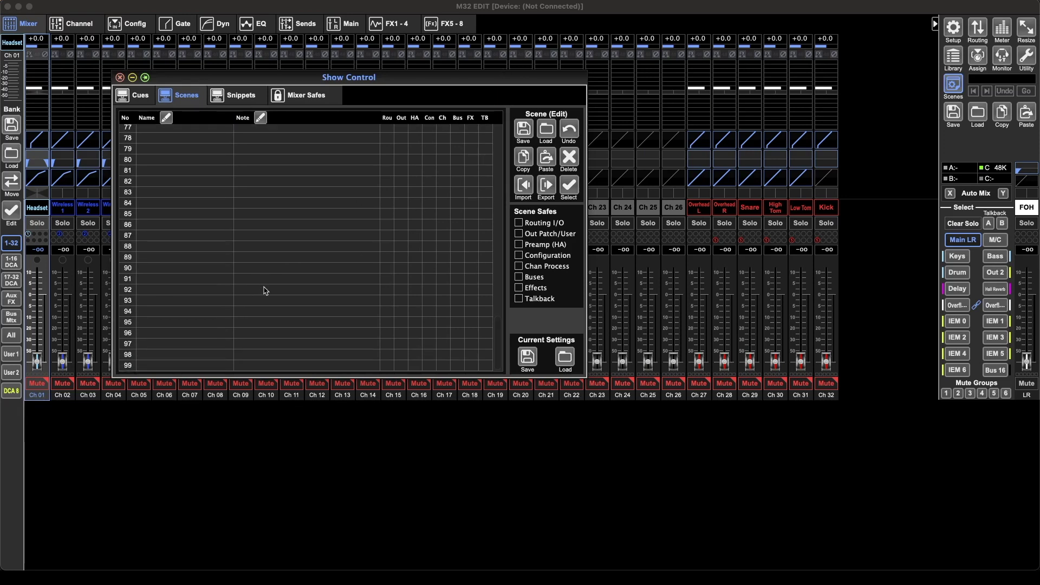
pyautogui.scroll(20, 263, 290)
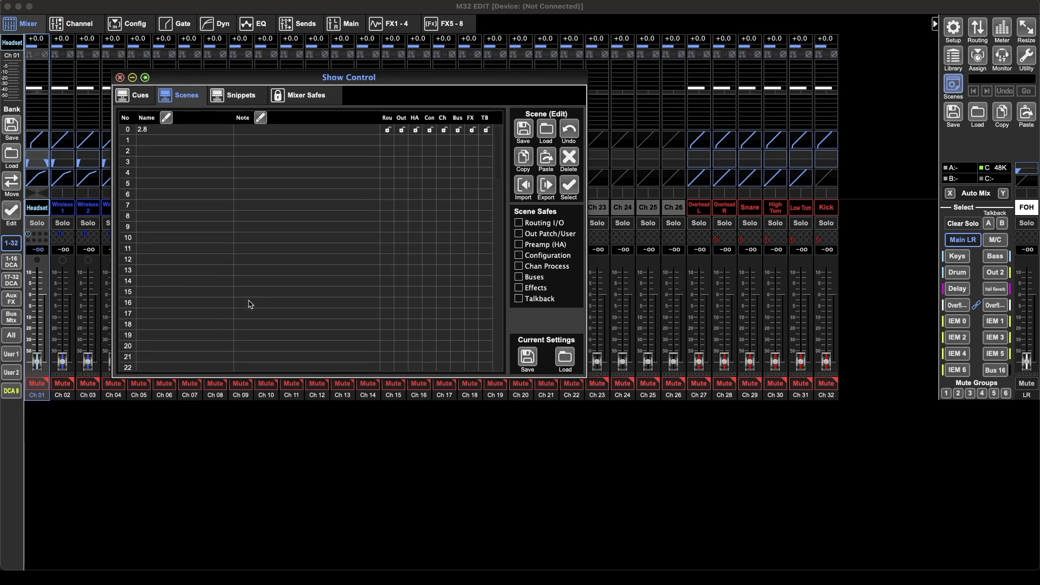
# Scroll through the Snippets list, then switch to the Cues list and scroll it.
pyautogui.click(241, 97)
pyautogui.scroll(-15, 225, 179)
pyautogui.scroll(15, 225, 179)
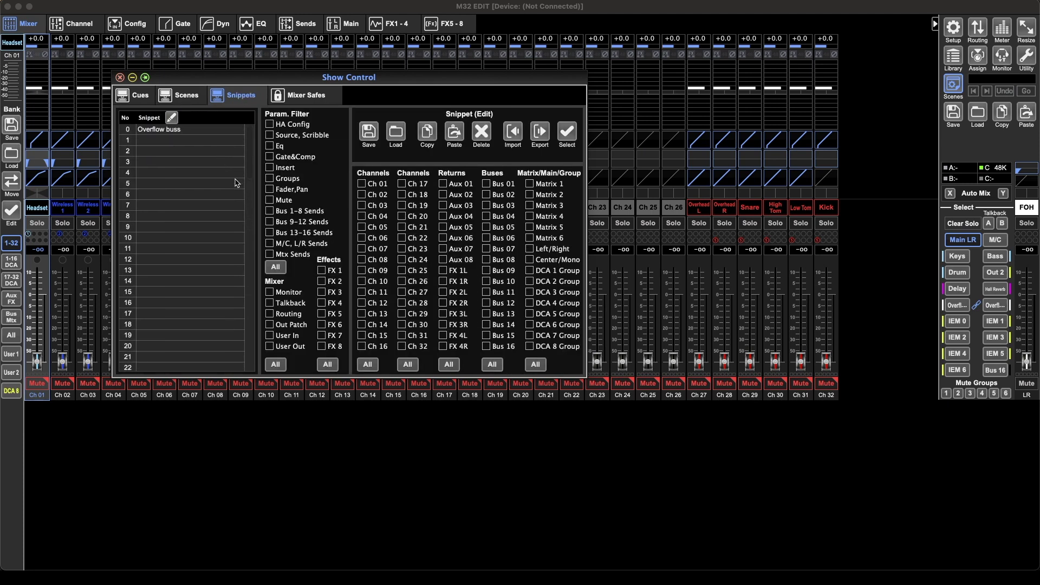
pyautogui.click(134, 96)
pyautogui.scroll(-5, 244, 282)
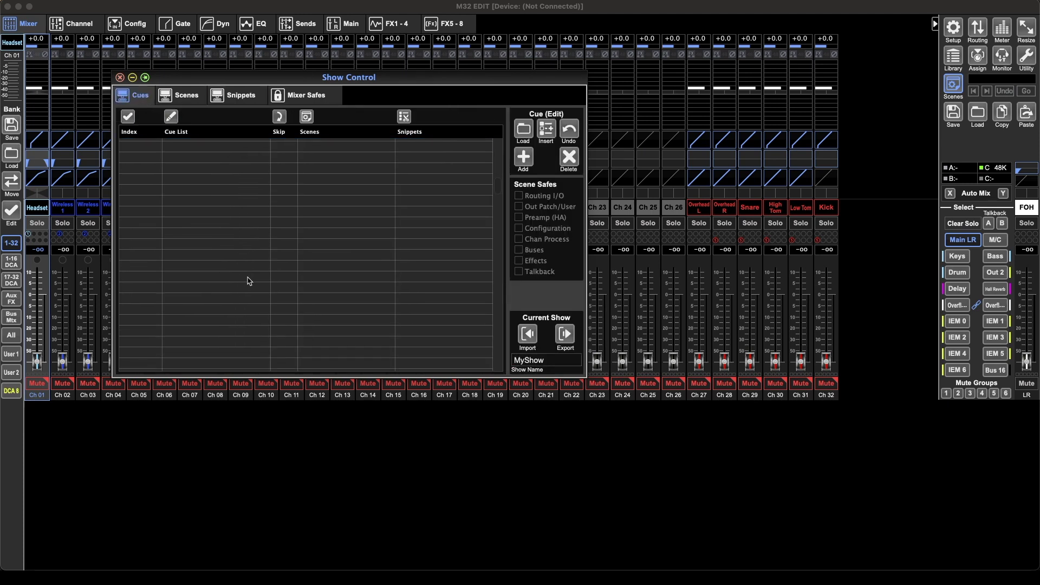
pyautogui.scroll(5, 250, 280)
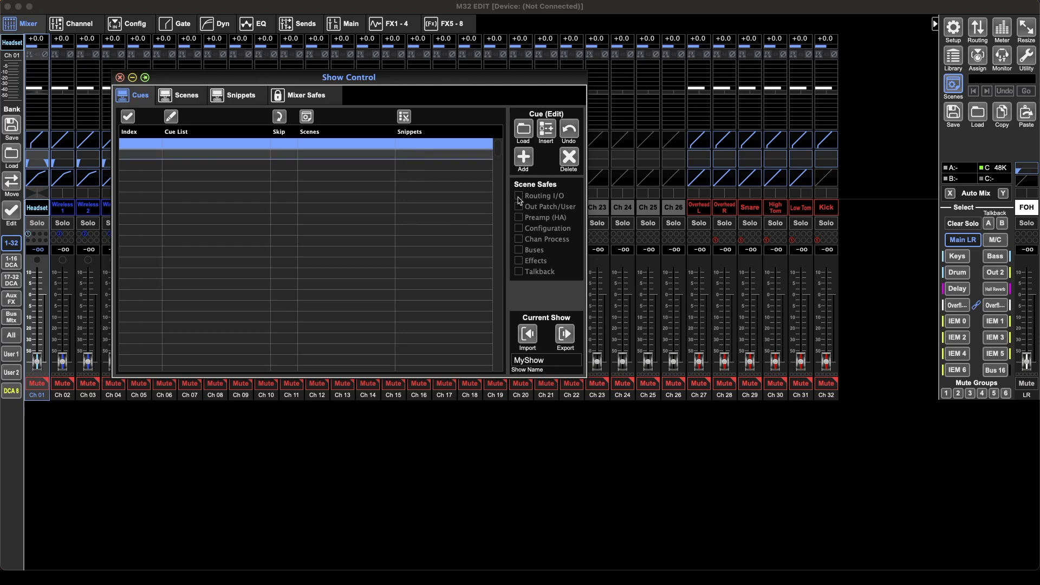
# Pick cue rows, return to Scenes, tick and untick Routing I/O and Out Patch/User, select scene 6.
pyautogui.click(383, 218)
pyautogui.click(406, 168)
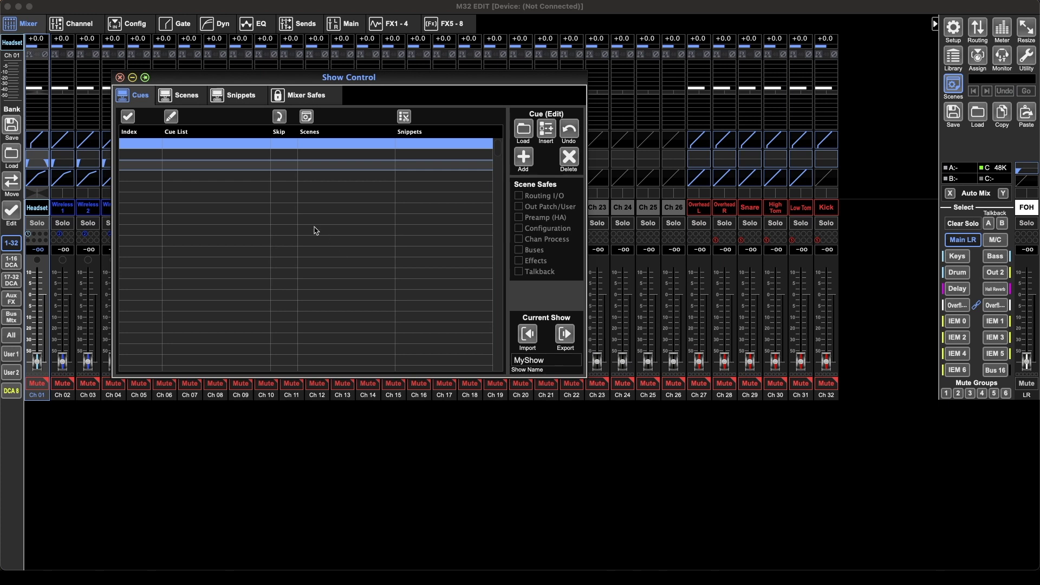
pyautogui.click(199, 99)
pyautogui.click(532, 223)
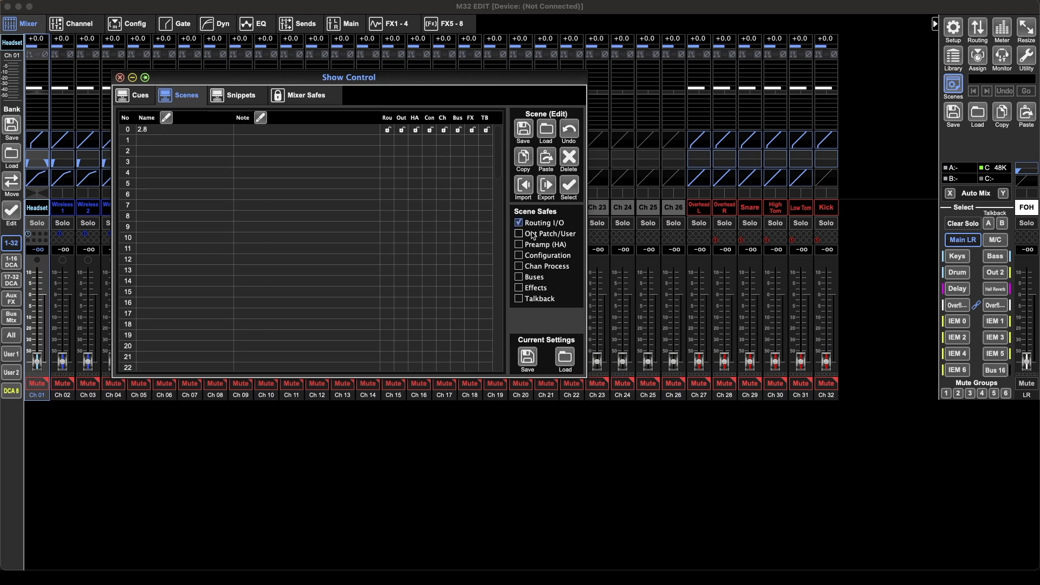
pyautogui.click(533, 234)
pyautogui.click(547, 237)
pyautogui.click(540, 225)
pyautogui.click(263, 194)
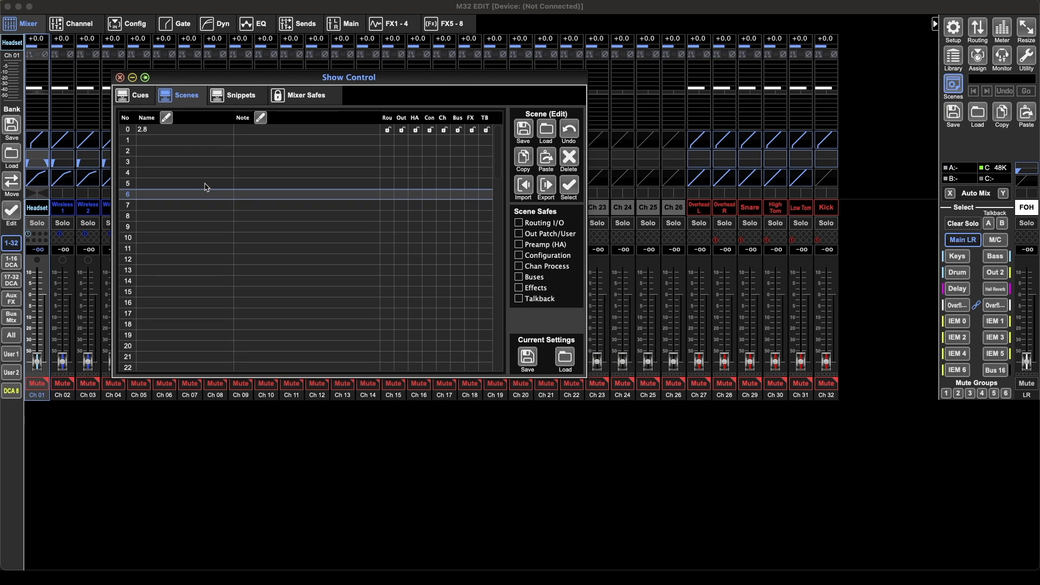
# Switch Show Control to the Snippets tab to see snippet 0, Overflow buss.
pyautogui.click(252, 93)
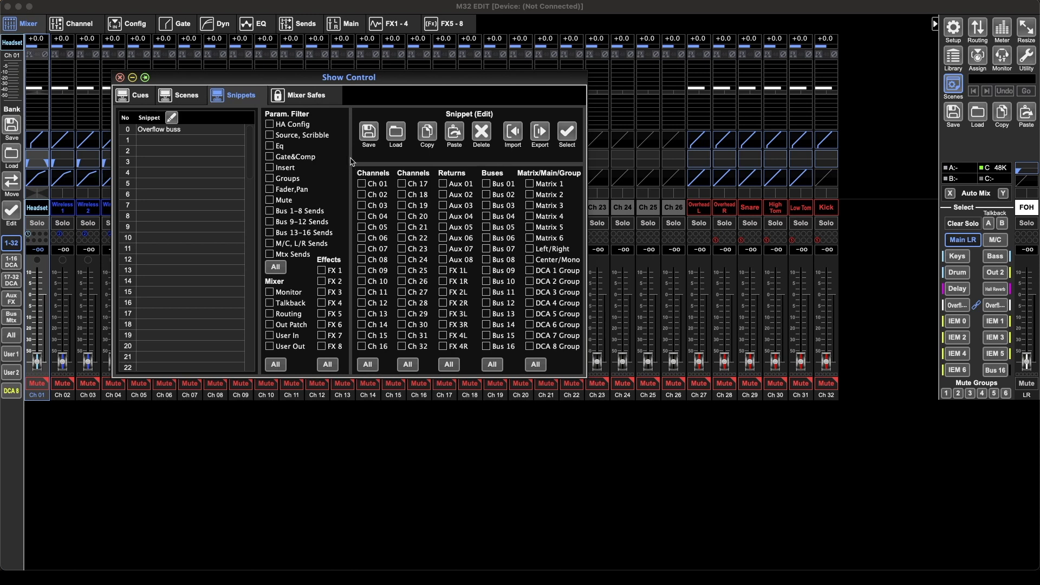
# Switch Show Control back to the Scenes tab showing scene 0, 2.8.
pyautogui.click(196, 98)
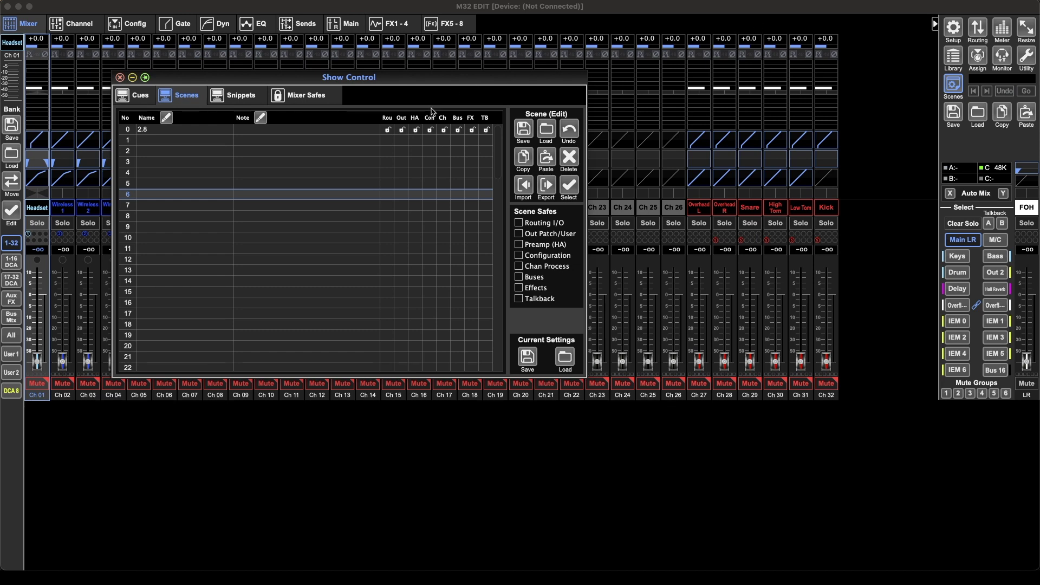
# Switch Show Control to the Mixer Safes tab.
pyautogui.click(317, 98)
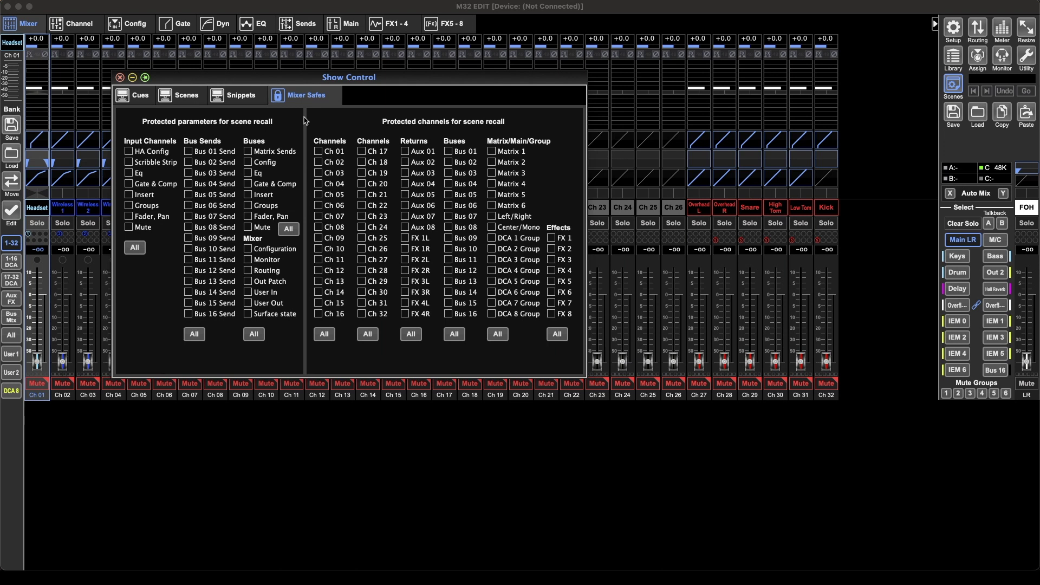
# Switch to the Cues tab, then close the Show Control window.
pyautogui.click(147, 96)
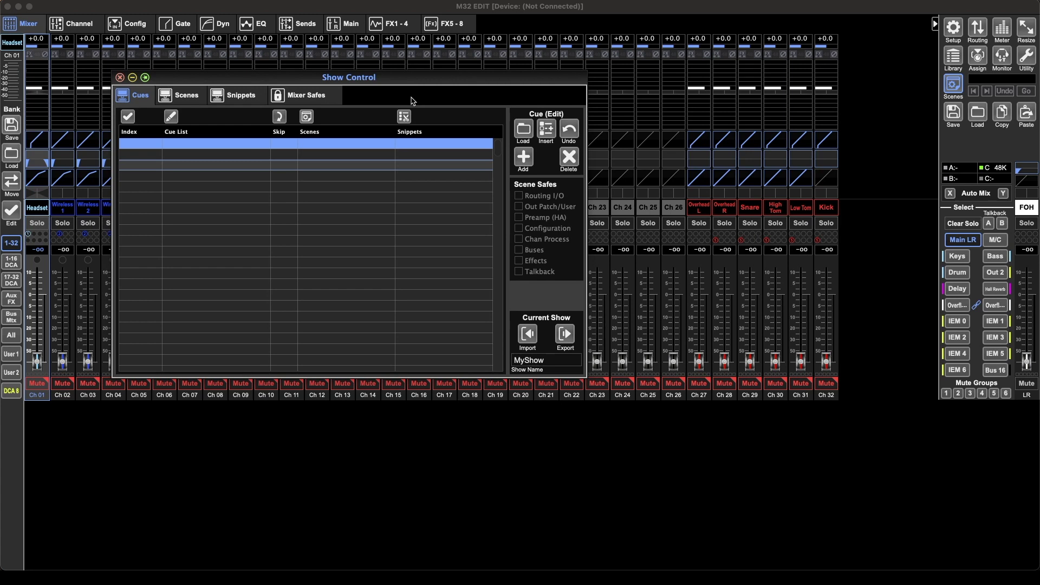
pyautogui.click(119, 77)
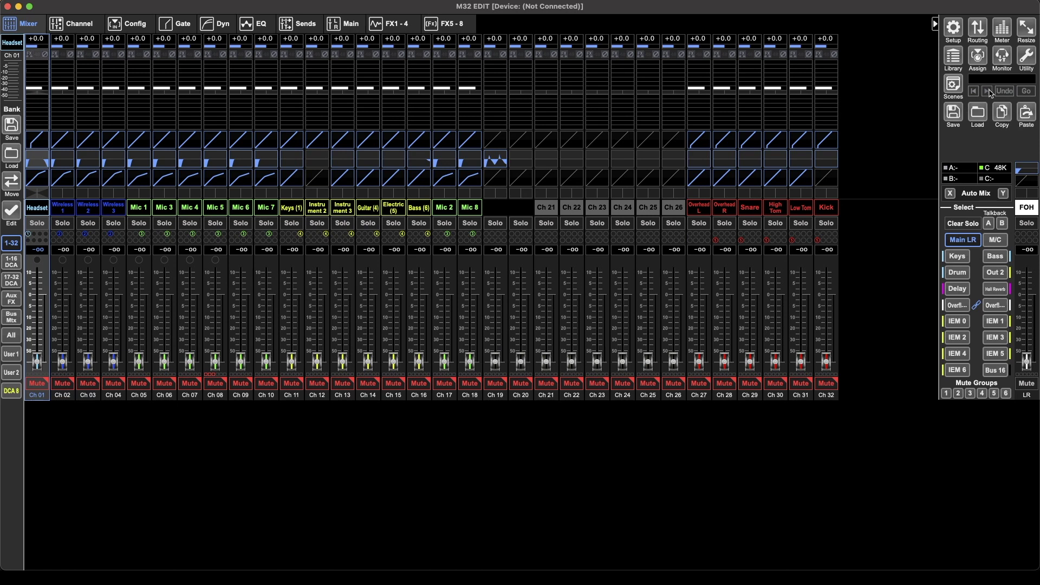
# Make Channel 02 (Wireless 1) the paste target.
pyautogui.click(1026, 114)
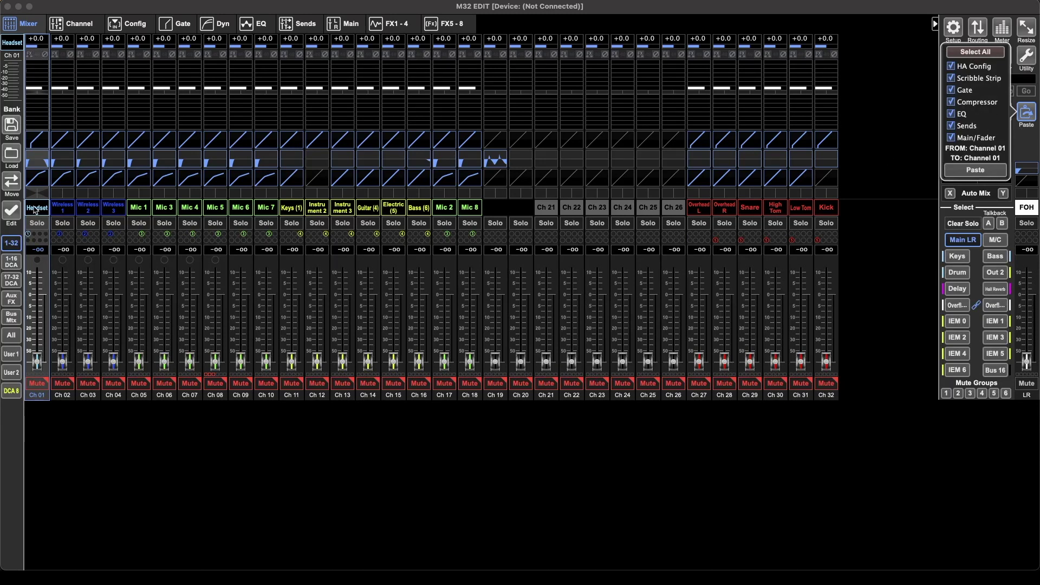
pyautogui.click(71, 210)
pyautogui.click(71, 210)
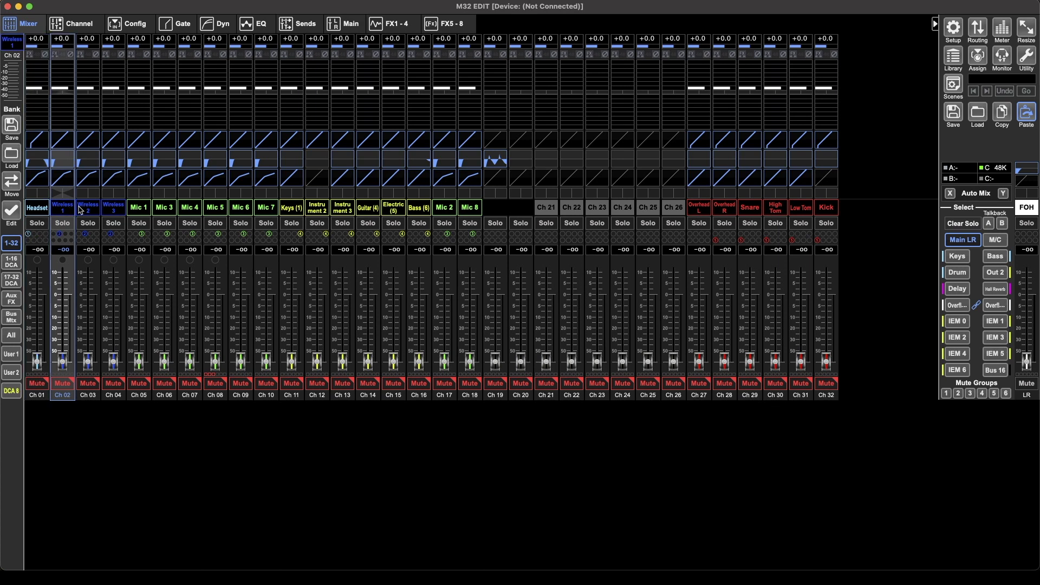
# Set the Channel 01 to Channel 02 paste options to include every parameter group, HA Config and Compressor among them.
pyautogui.click(1033, 116)
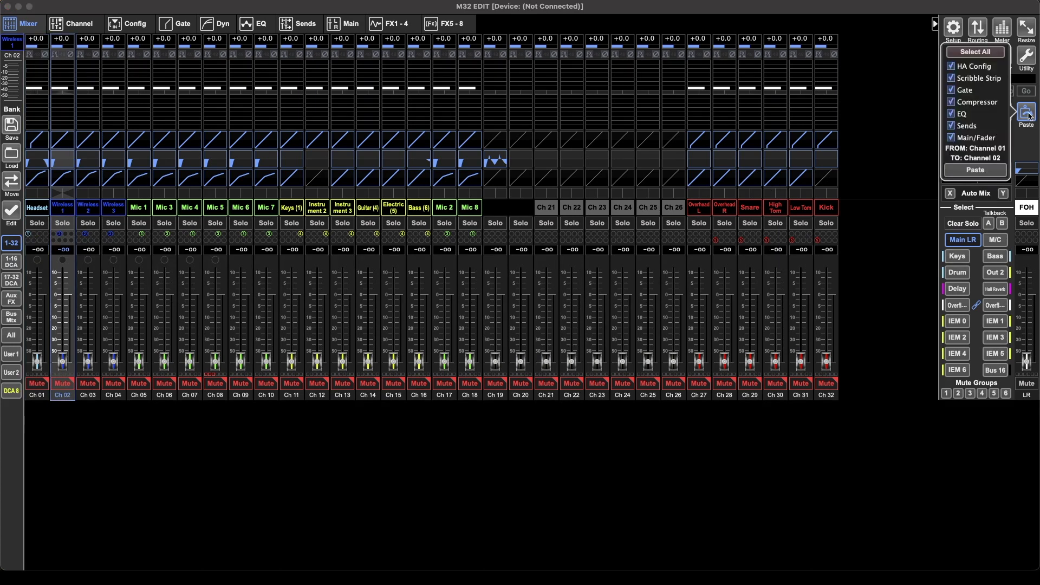
pyautogui.click(986, 54)
pyautogui.click(975, 68)
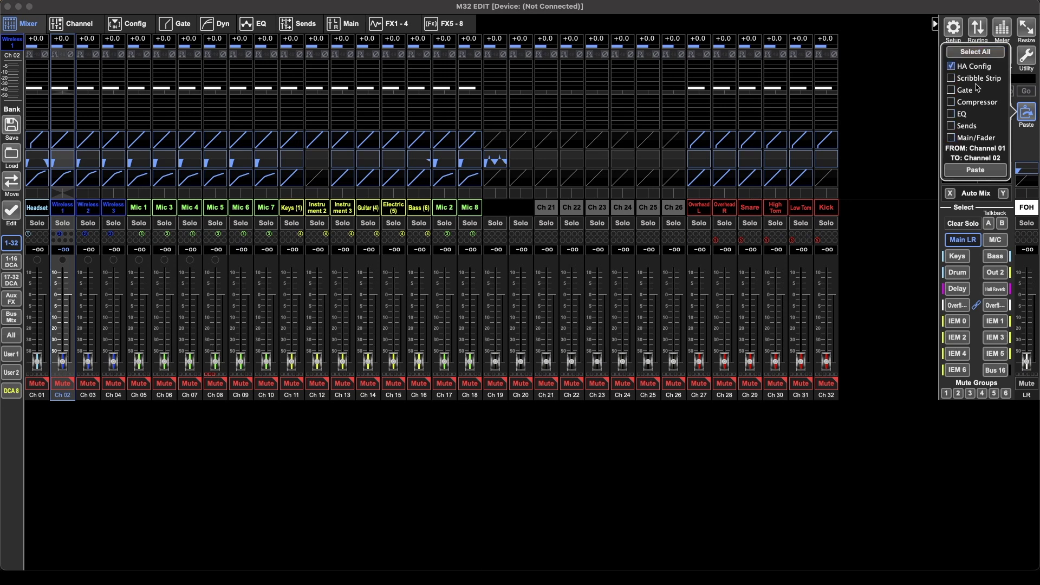
pyautogui.click(969, 103)
pyautogui.click(973, 53)
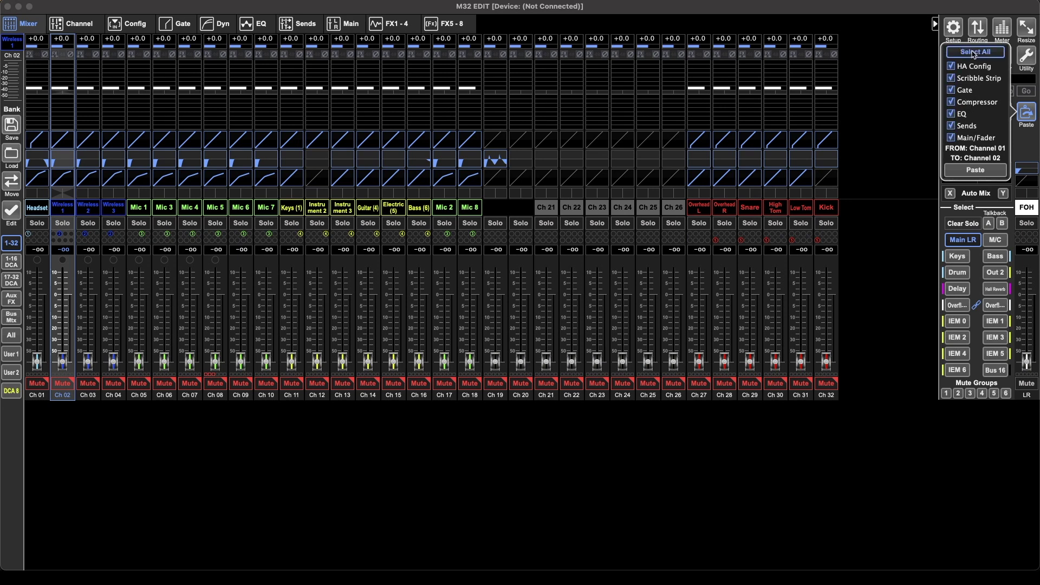